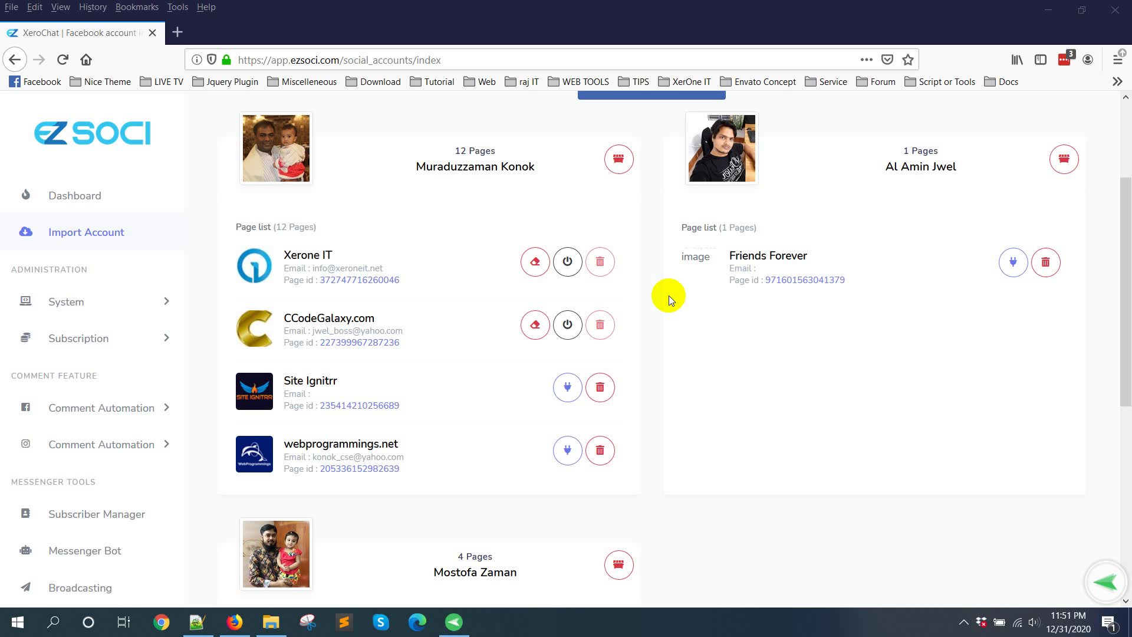
{"action": "scroll", "coordinate": [101, 543], "scroll_direction": "down", "scroll_amount": 2}
{"action": "scroll", "coordinate": [83, 538], "scroll_direction": "down", "scroll_amount": 2}
Go to the Ecommerce store section showing the XeroChat Restaurant dashboard.
{"action": "left_click", "coordinate": [95, 482]}
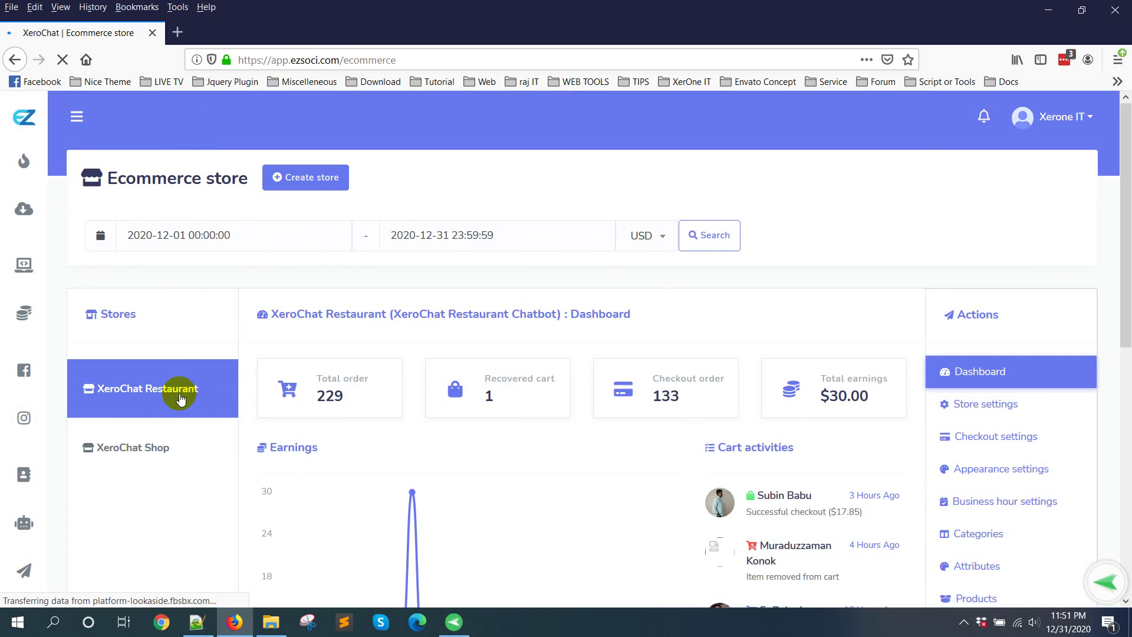
{"action": "scroll", "coordinate": [450, 435], "scroll_direction": "down", "scroll_amount": 3}
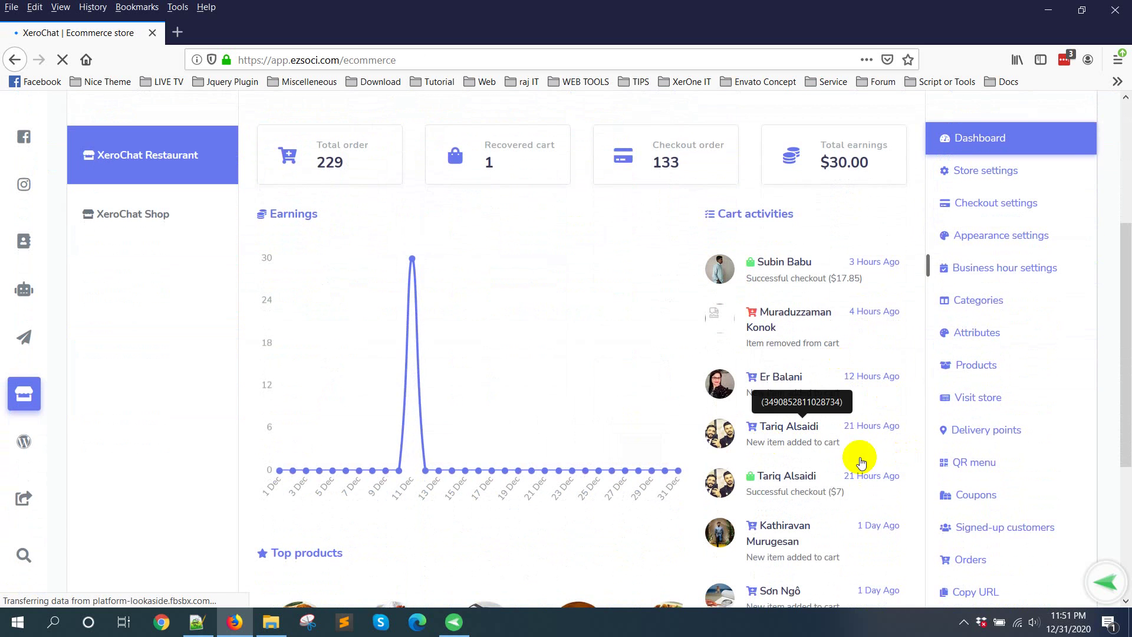
{"action": "scroll", "coordinate": [1121, 417], "scroll_direction": "down", "scroll_amount": 1}
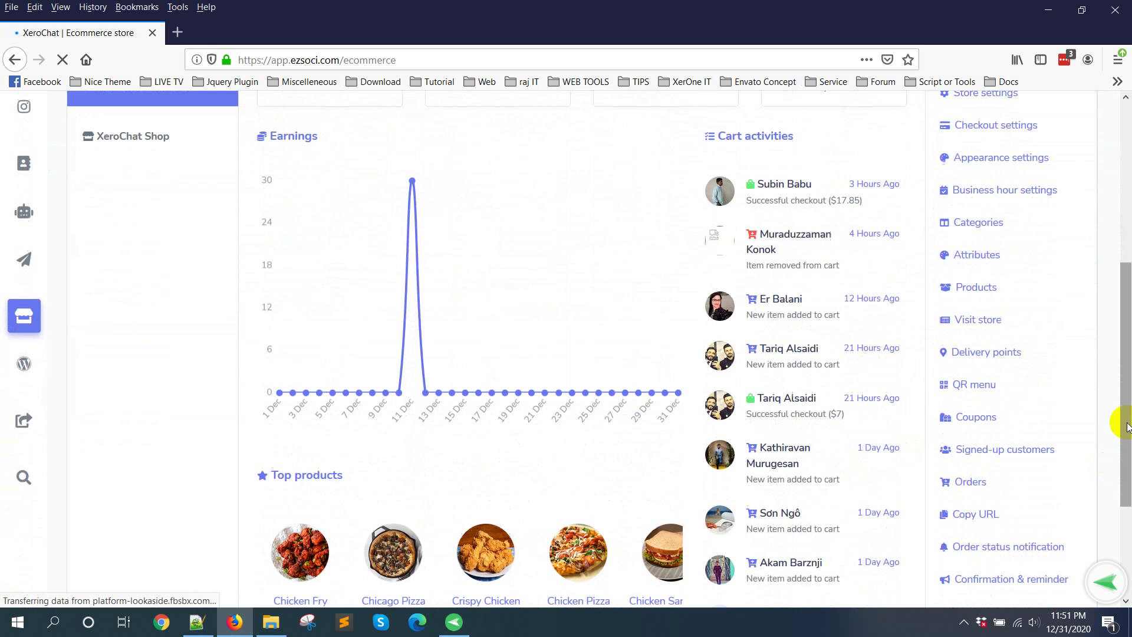
Choose 'QR menu' from the store dashboard's Actions list.
{"action": "left_click", "coordinate": [979, 386]}
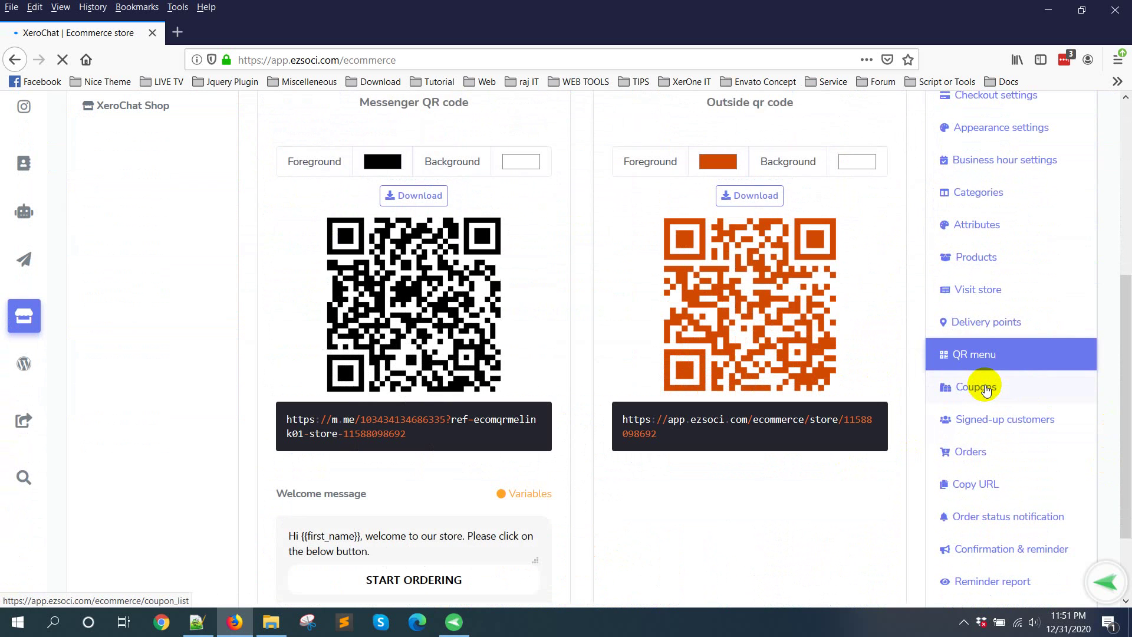
{"action": "scroll", "coordinate": [756, 438], "scroll_direction": "up", "scroll_amount": 1}
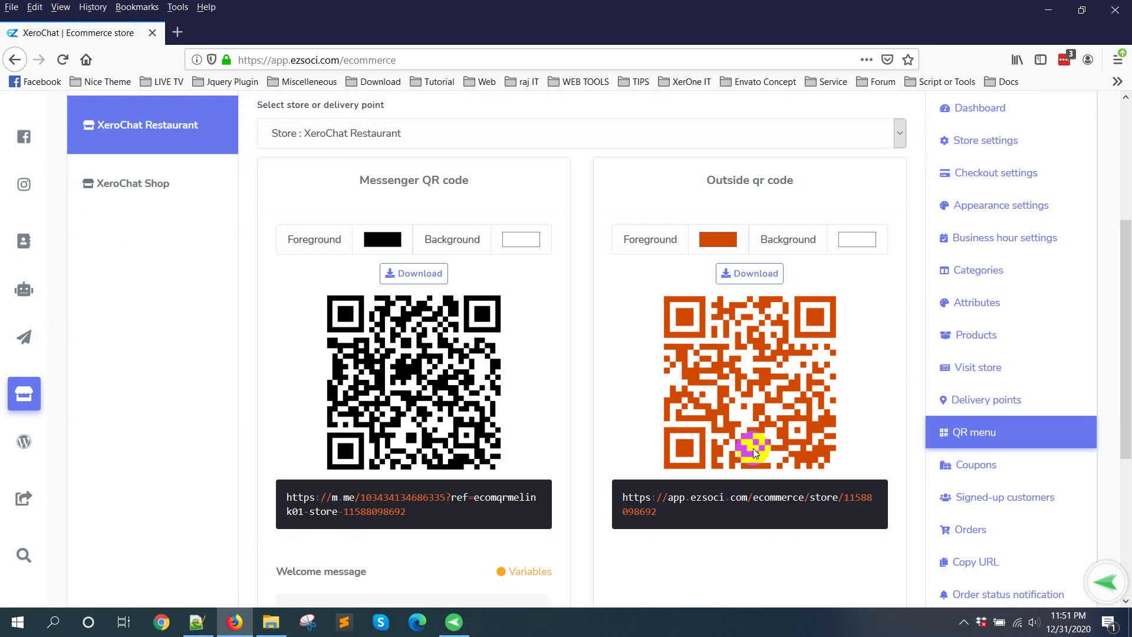
{"action": "scroll", "coordinate": [775, 213], "scroll_direction": "up", "scroll_amount": 1}
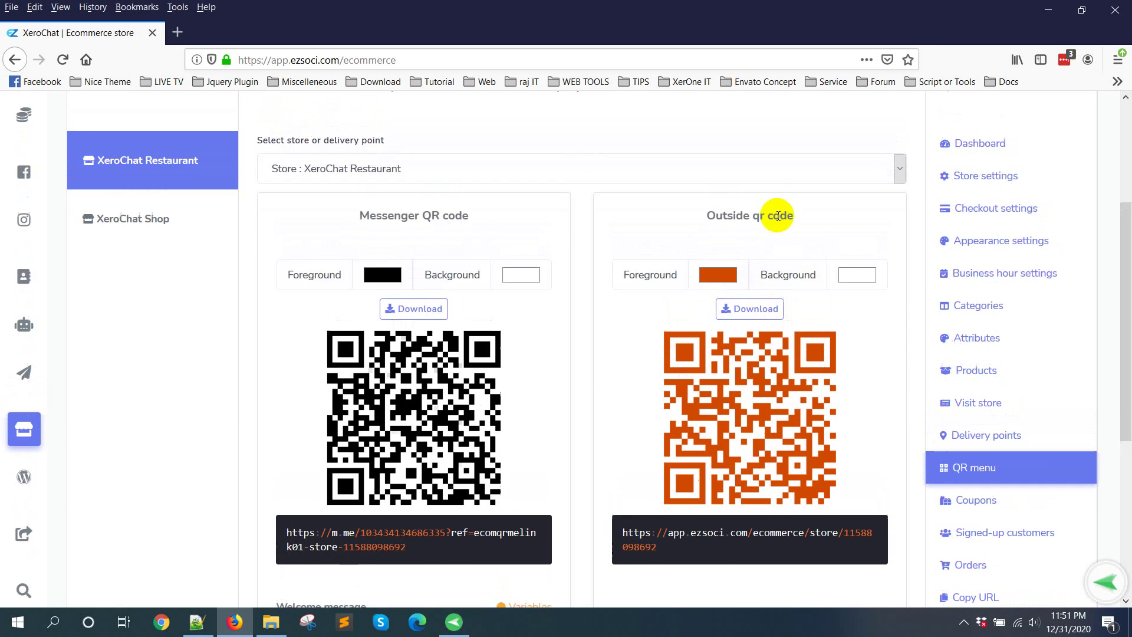
{"action": "scroll", "coordinate": [915, 526], "scroll_direction": "down", "scroll_amount": 1}
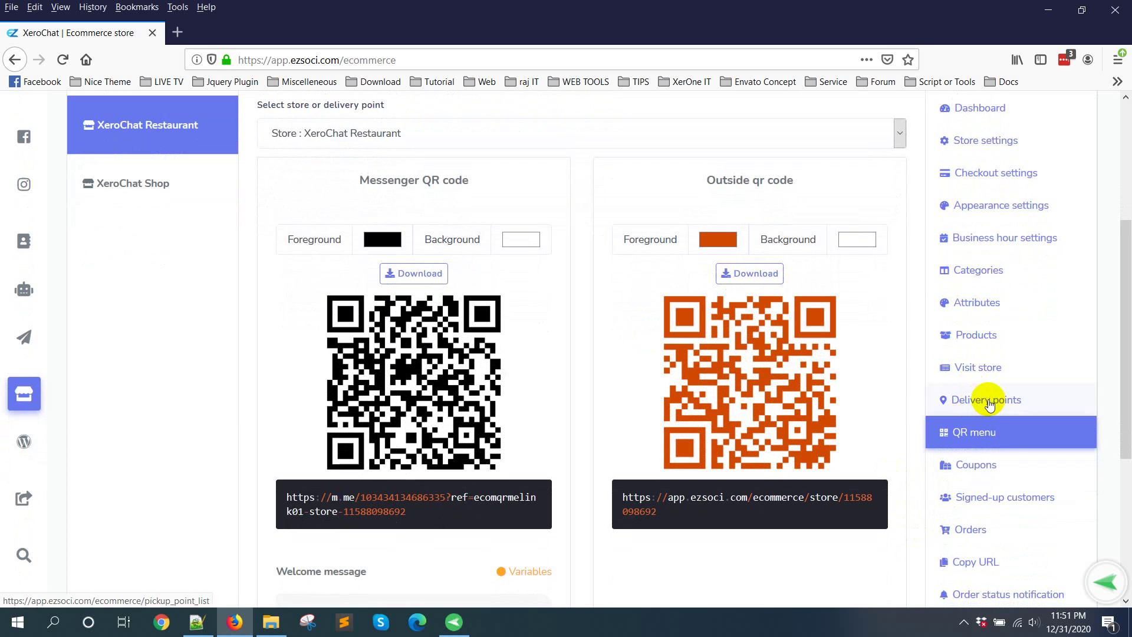
View the delivery points list (Tables 1 to 6), then return to the QR menu.
{"action": "left_click", "coordinate": [982, 405]}
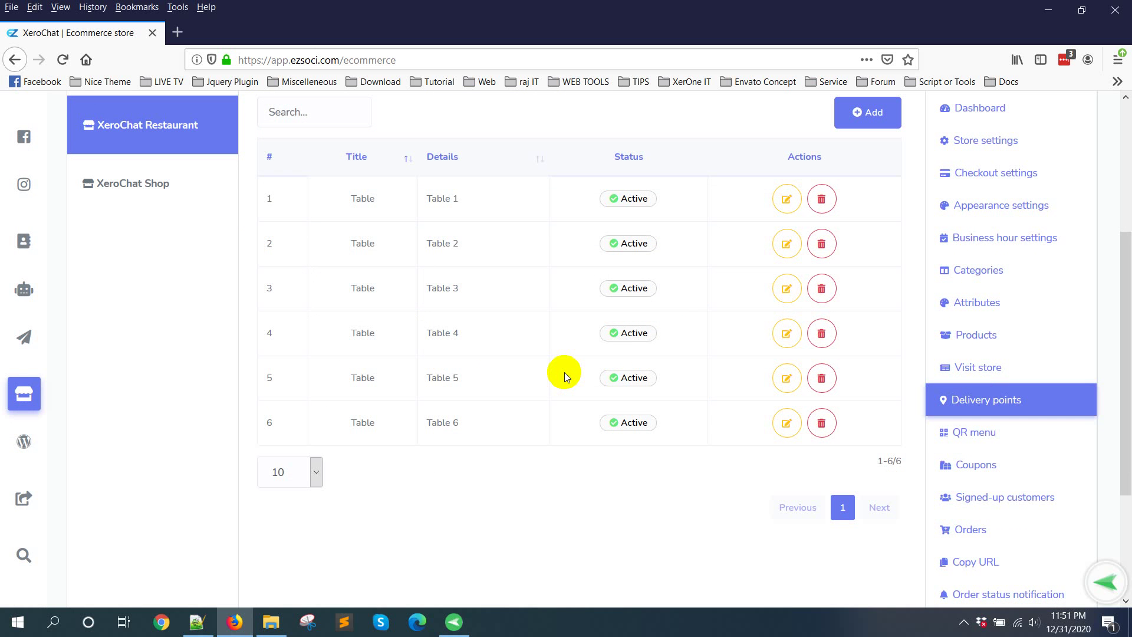
{"action": "left_click", "coordinate": [977, 432]}
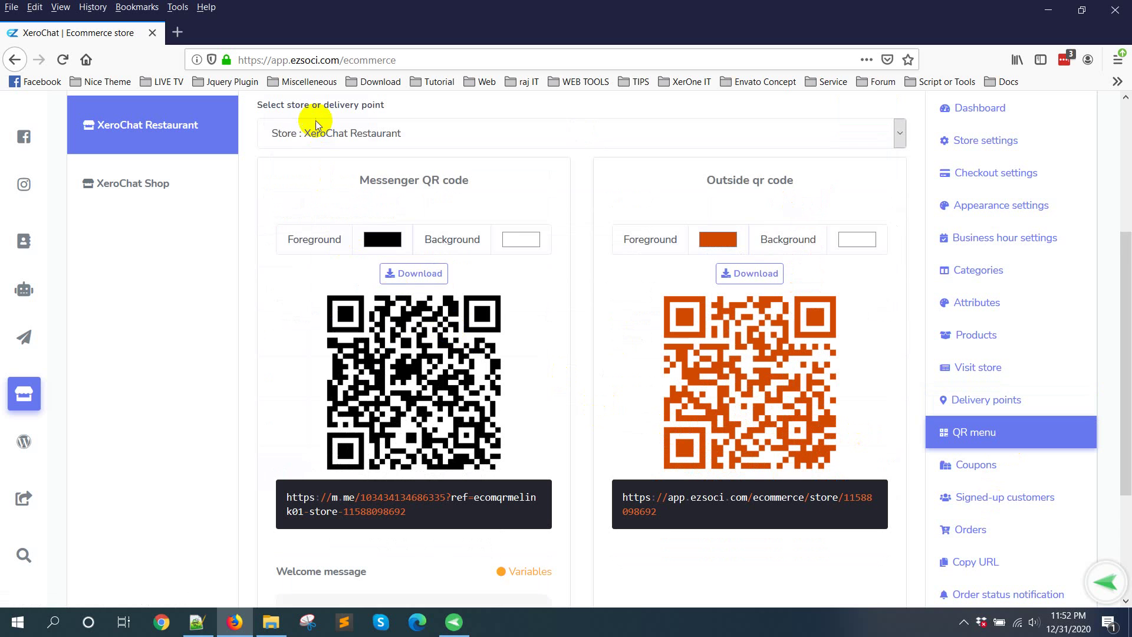
Select 'Delivery point - Table : Table 1' so the QR codes carry the Table 1 pickup code.
{"action": "left_click", "coordinate": [313, 138]}
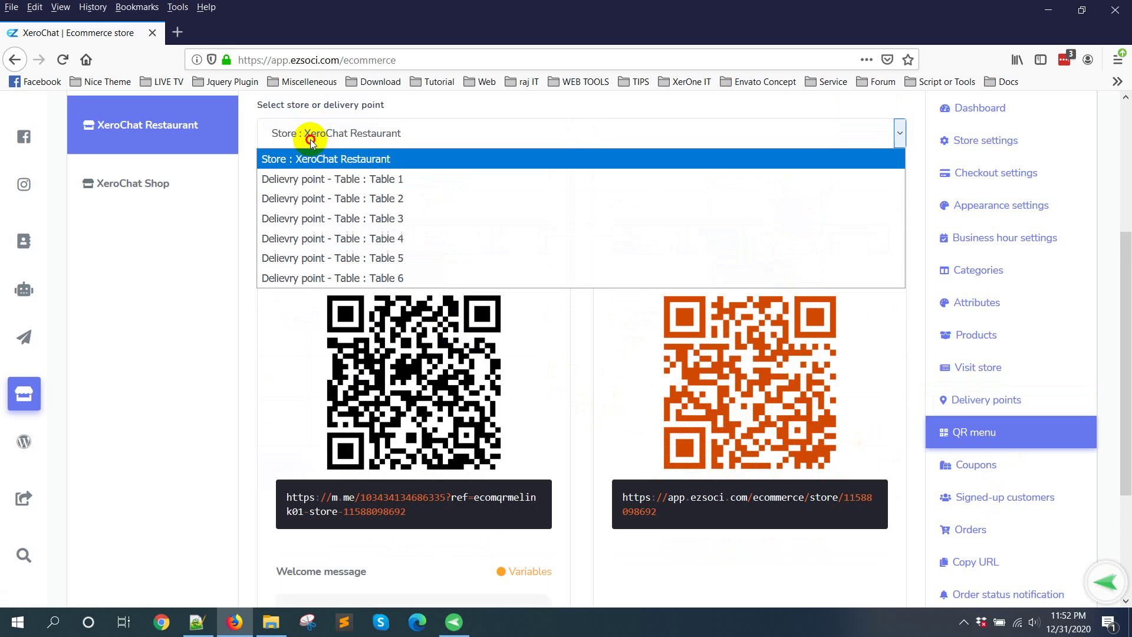
{"action": "left_click", "coordinate": [355, 160]}
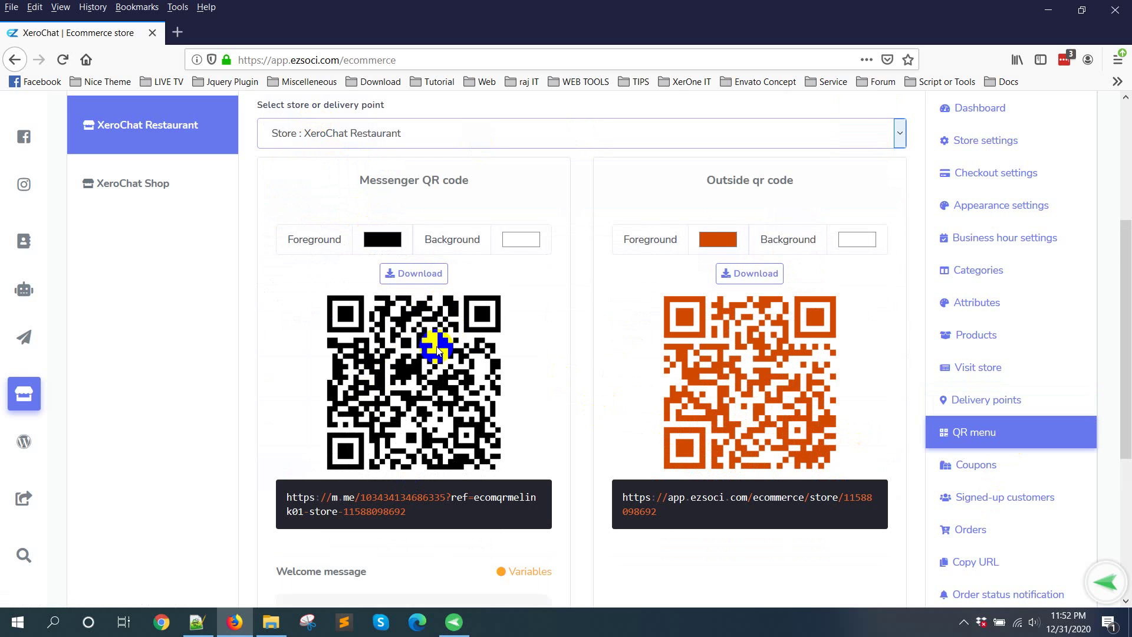
{"action": "left_click", "coordinate": [472, 139]}
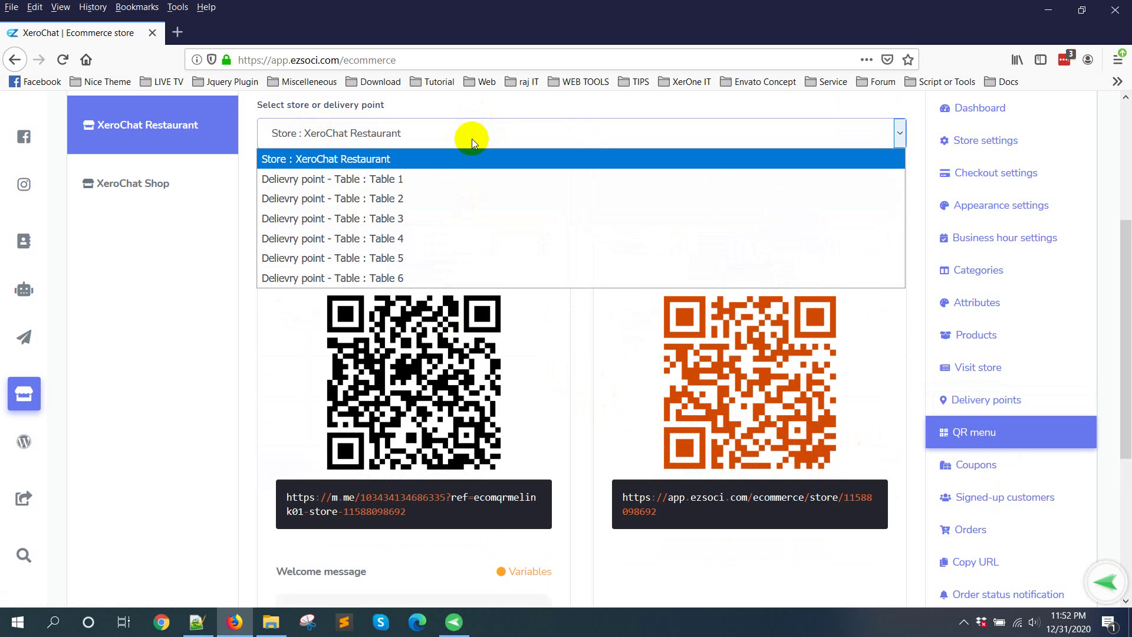
{"action": "left_click", "coordinate": [392, 179]}
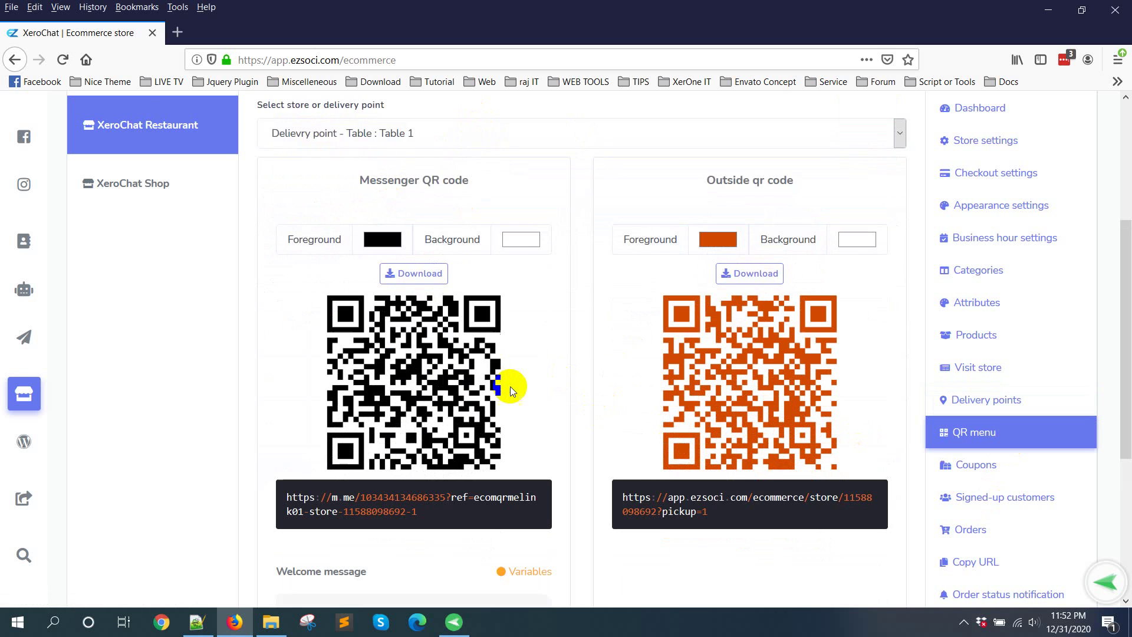
{"action": "scroll", "coordinate": [511, 387], "scroll_direction": "down", "scroll_amount": 2}
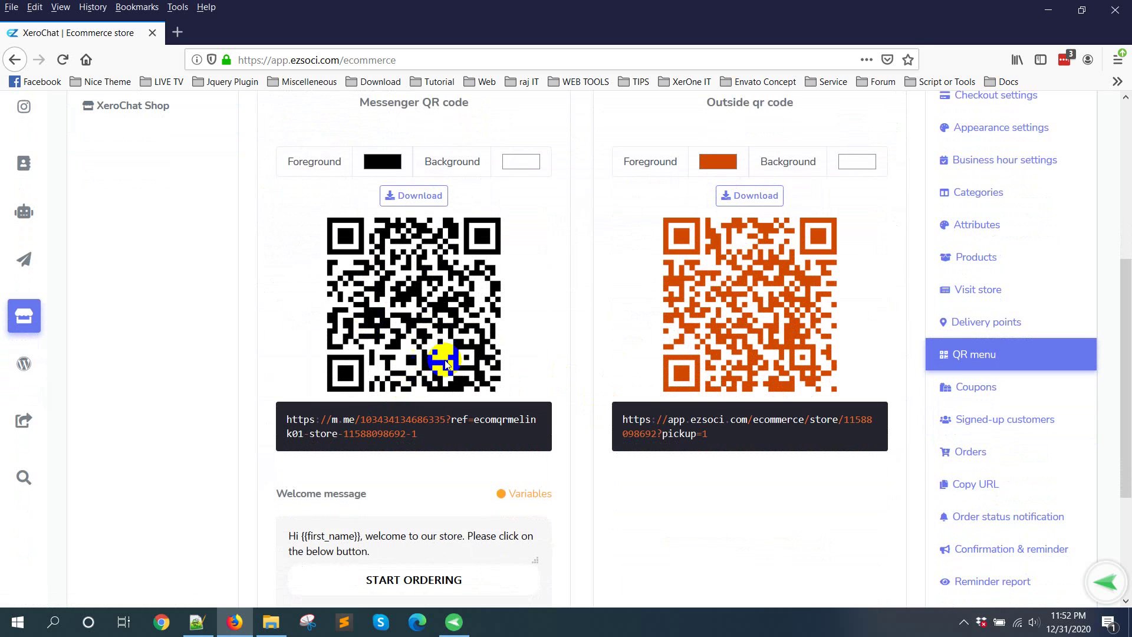
{"action": "scroll", "coordinate": [408, 359], "scroll_direction": "up", "scroll_amount": 4}
{"action": "scroll", "coordinate": [434, 283], "scroll_direction": "down", "scroll_amount": 2}
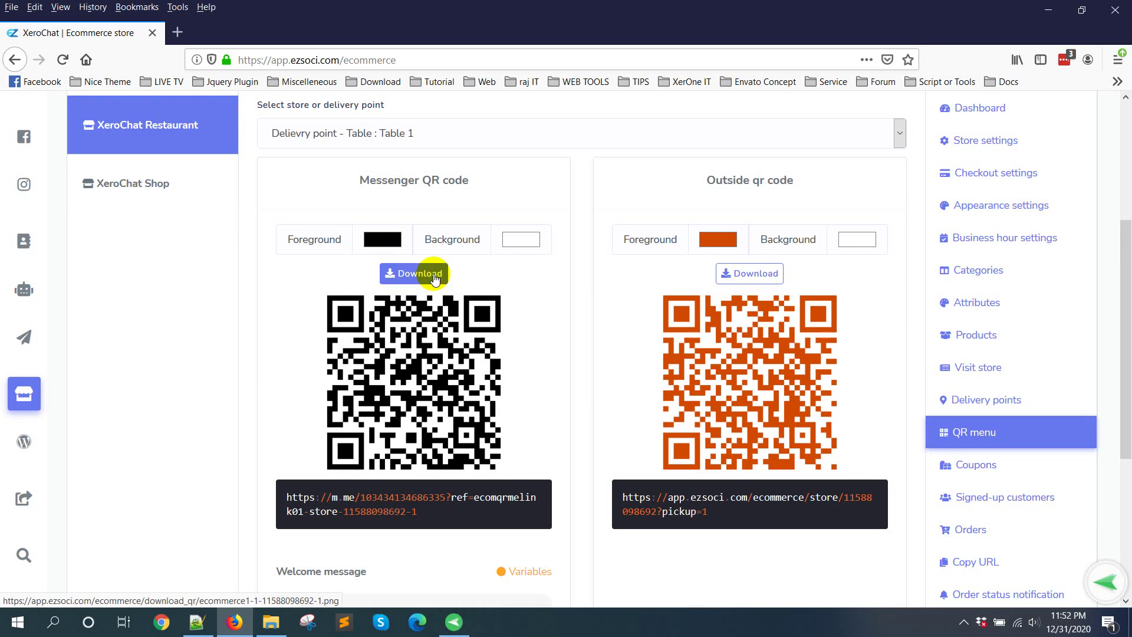
{"action": "left_click", "coordinate": [535, 144]}
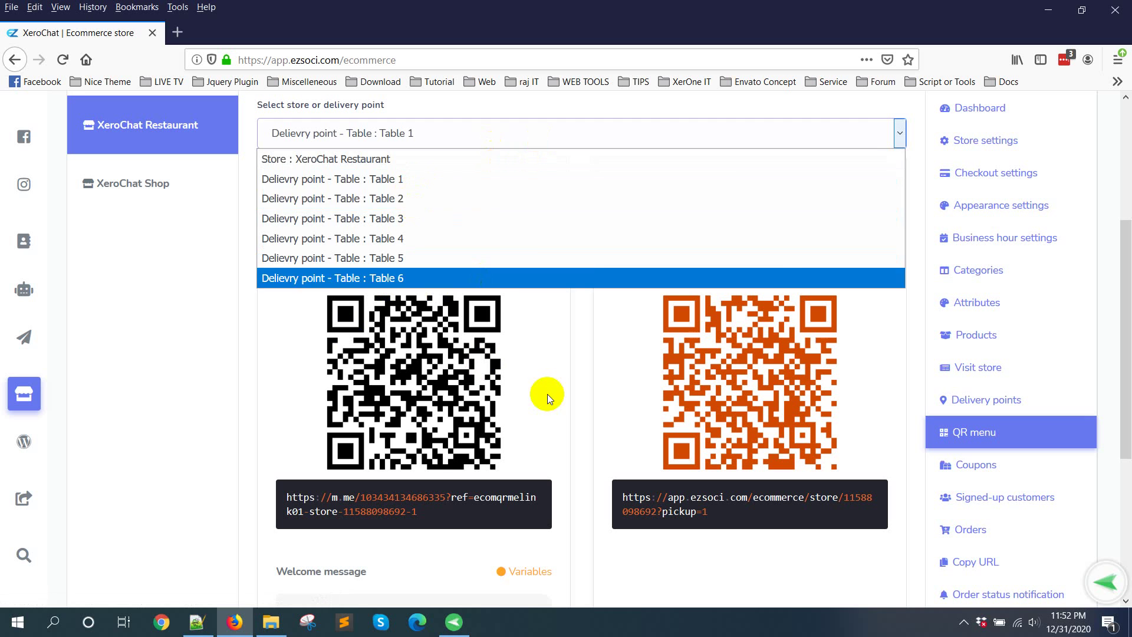
{"action": "left_click", "coordinate": [559, 368]}
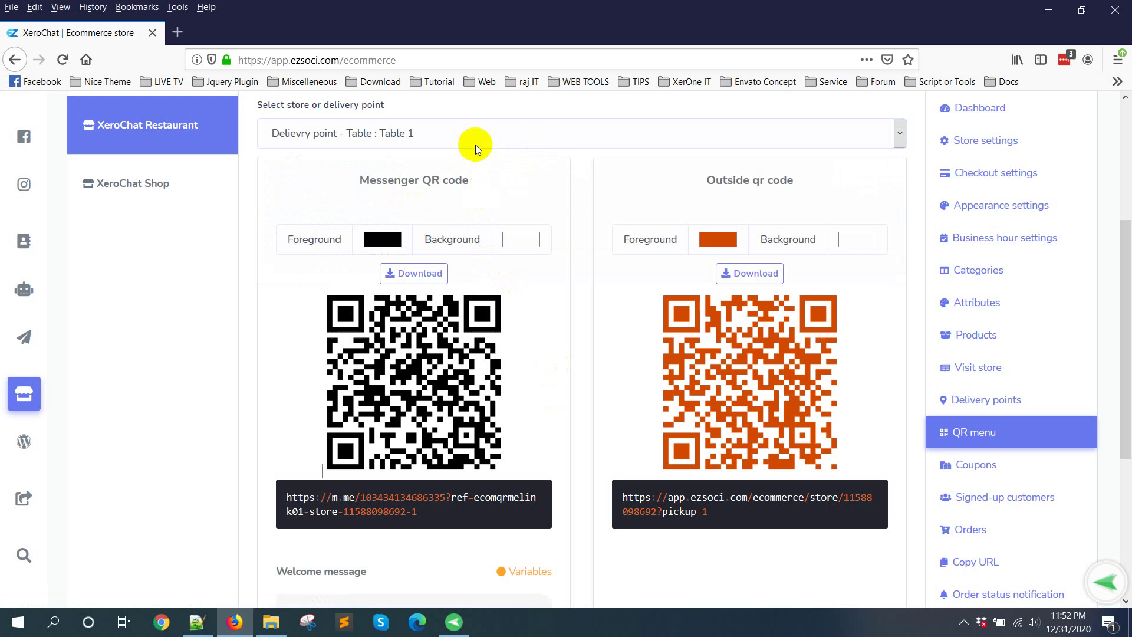
Bring up the mirrored phone to scan the Table 1 Messenger QR code, then return to the browser.
{"action": "left_click", "coordinate": [453, 622]}
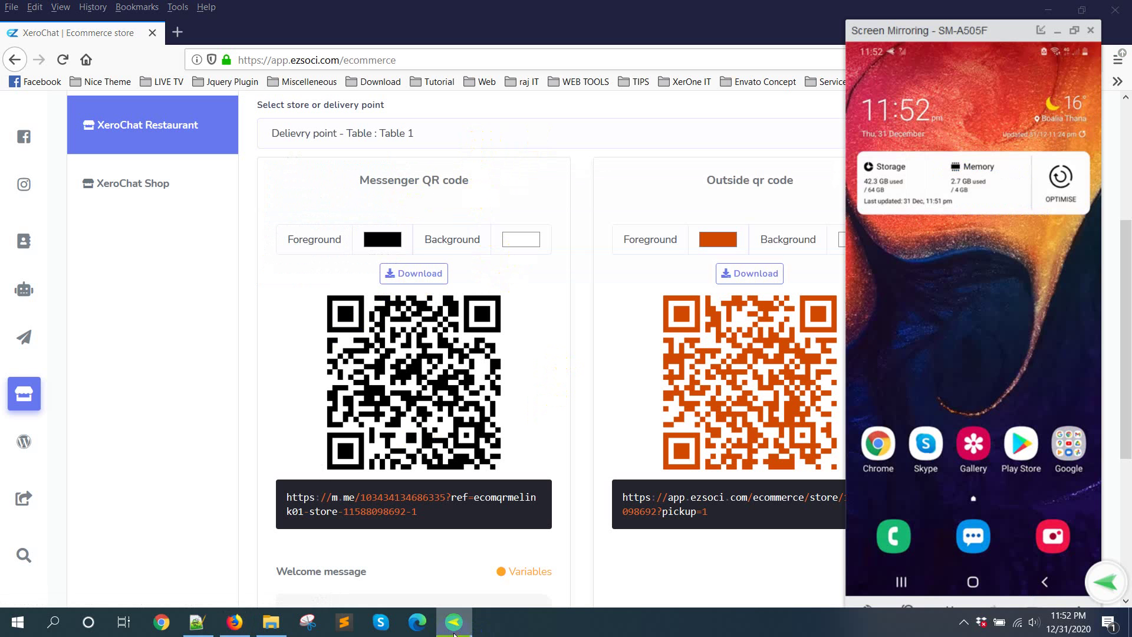
{"action": "double_click", "coordinate": [984, 213]}
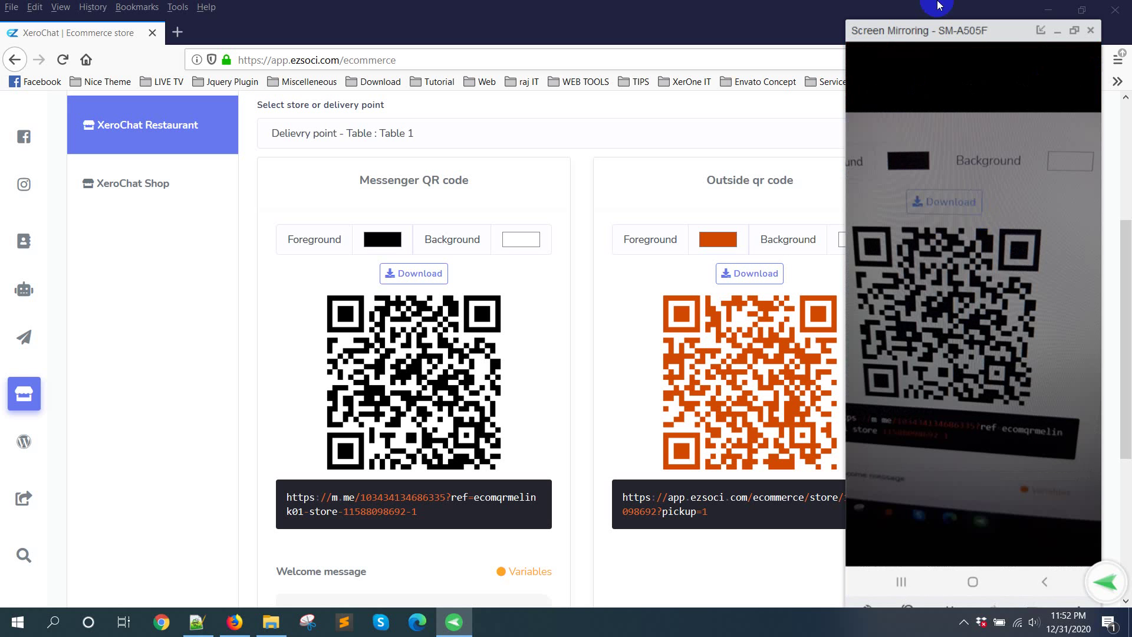
{"action": "left_click", "coordinate": [722, 7]}
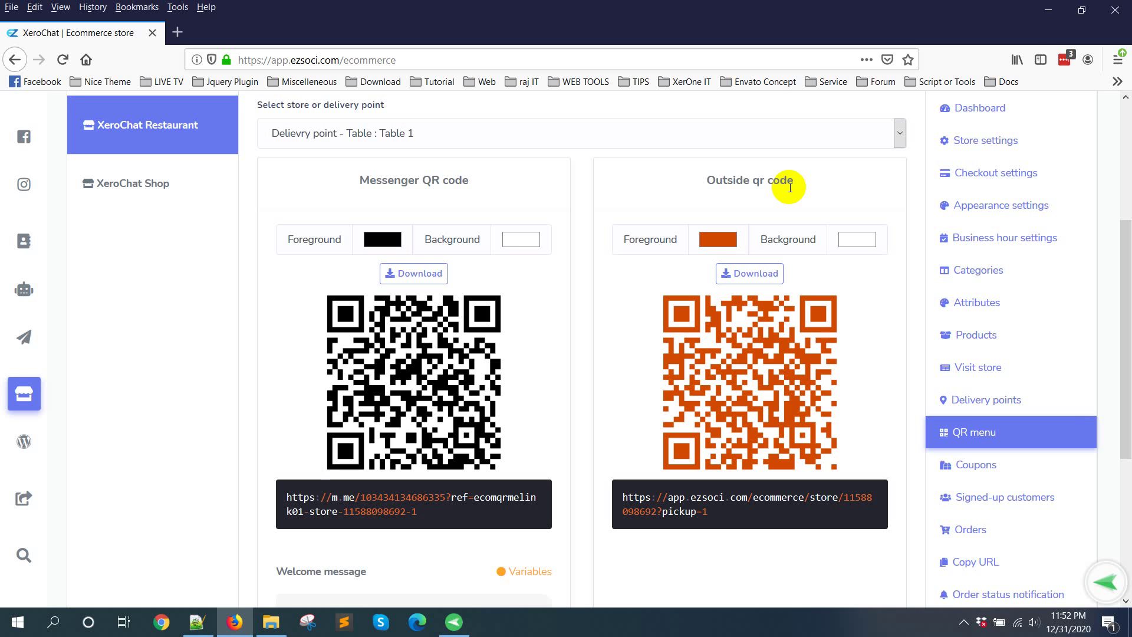
Bring back the mirrored phone's Messenger chat to place order #1474 at XeroChat Restaurant.
{"action": "left_click", "coordinate": [454, 622]}
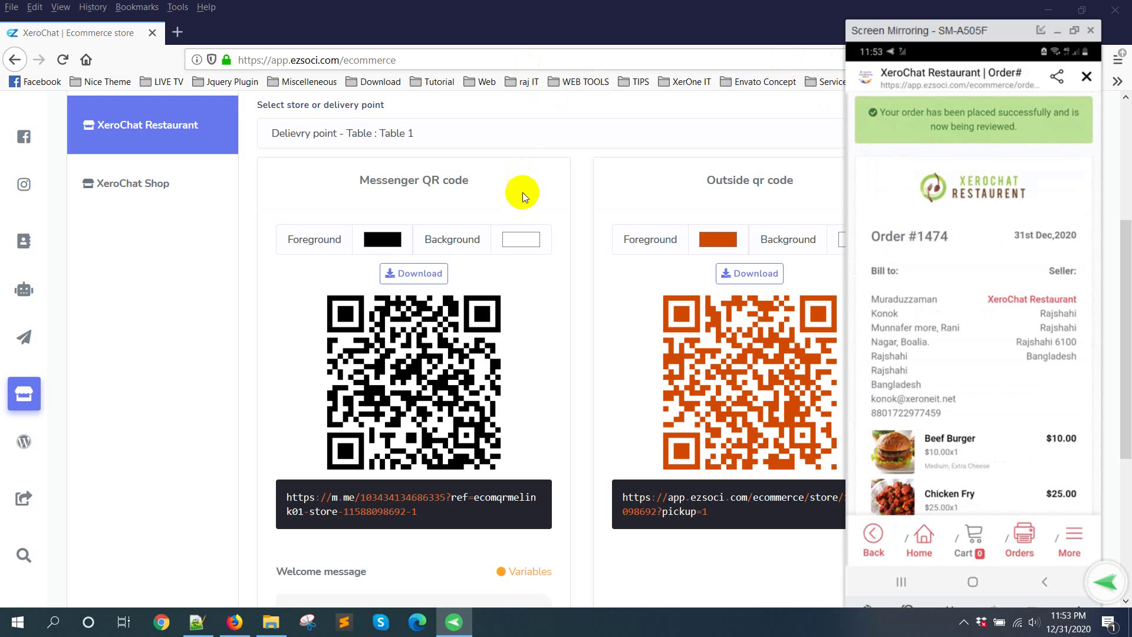
Show the store and delivery point choices, with Table 1 still selected.
{"action": "left_click", "coordinate": [518, 137]}
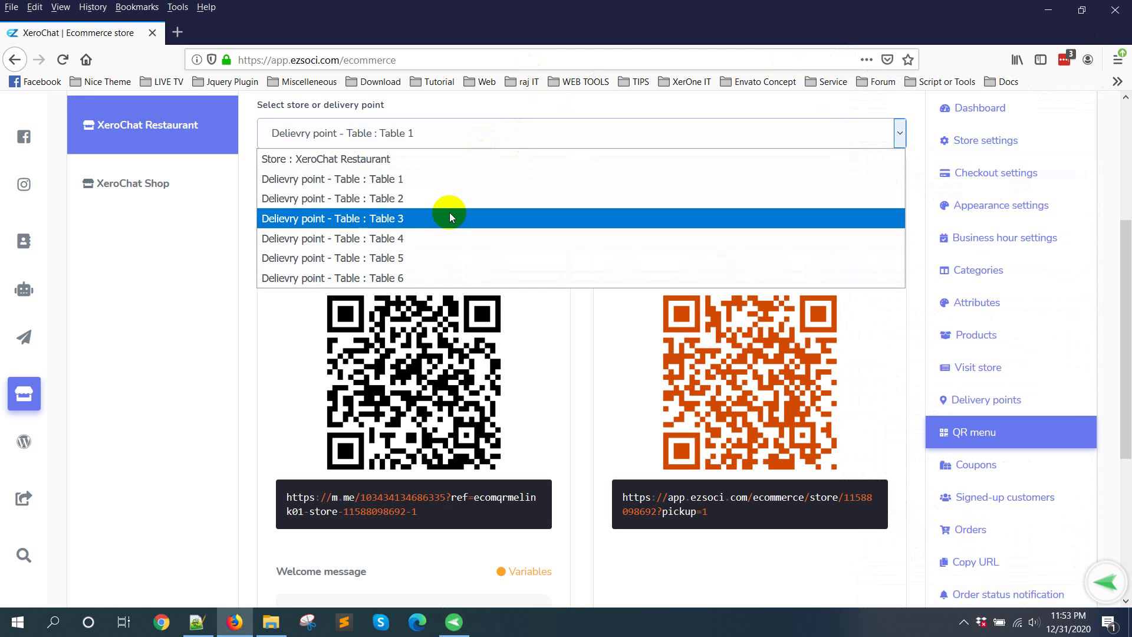